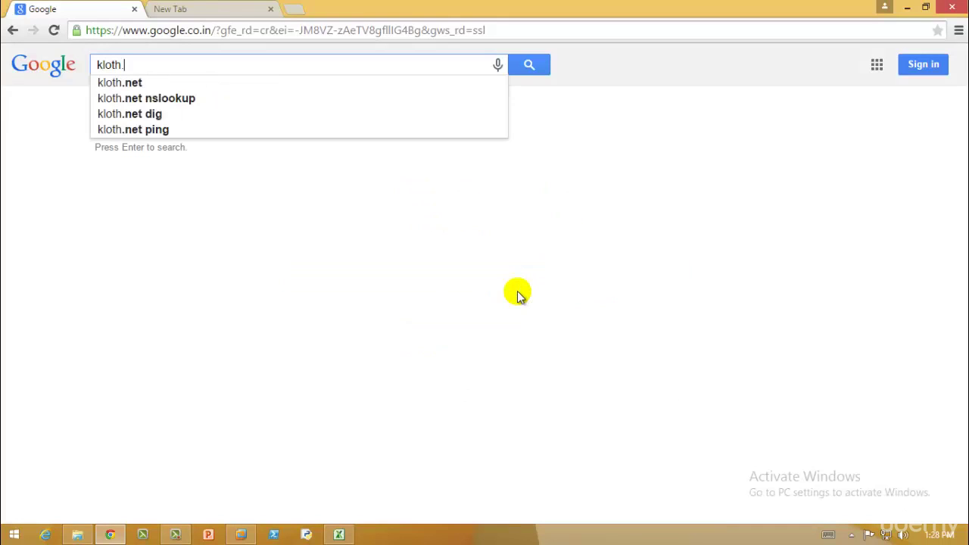
# Search Google for kloth.com, open the KLOTH.NET NSLOOKUP result, then return to the blank tab.
pyautogui.write('com')
pyautogui.press('Return')
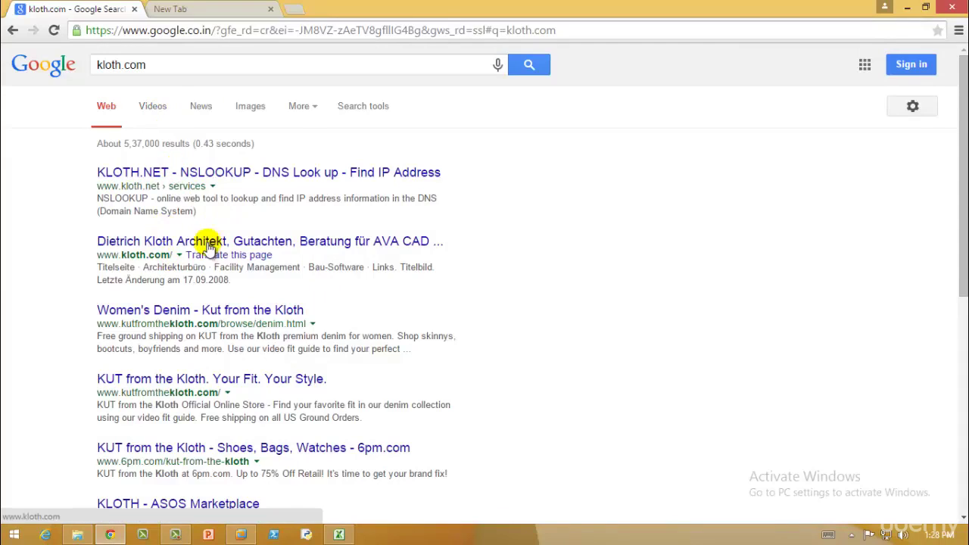
pyautogui.click(130, 175)
pyautogui.click(219, 7)
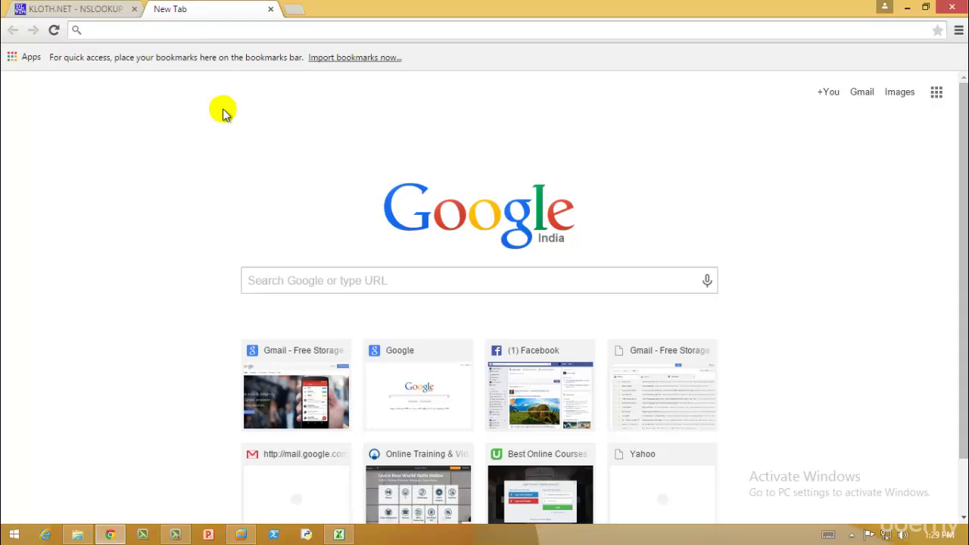
# Close the kloth.net tab, search neotrace and open the NeoTrace Pro download result.
pyautogui.click(134, 9)
pyautogui.write('neotr')
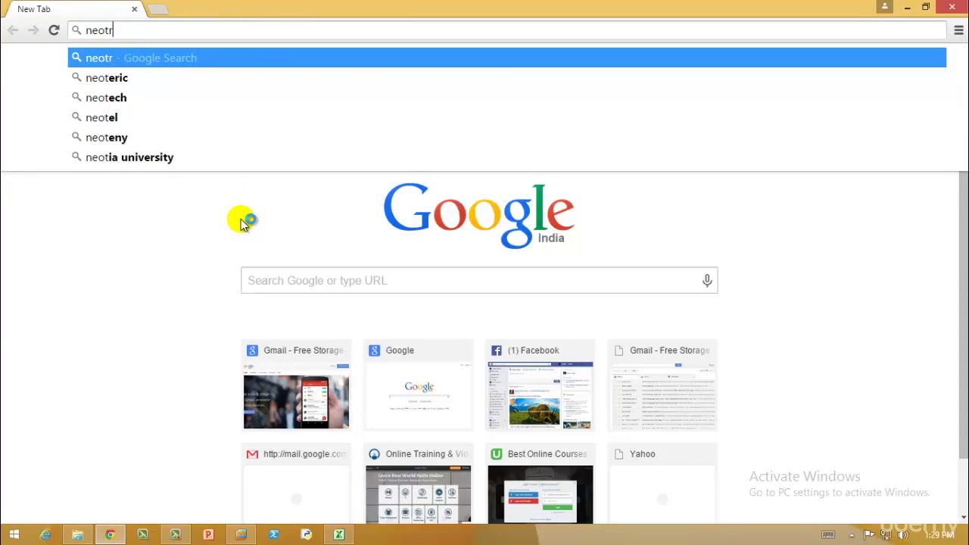
pyautogui.write('ace')
pyautogui.press('Return')
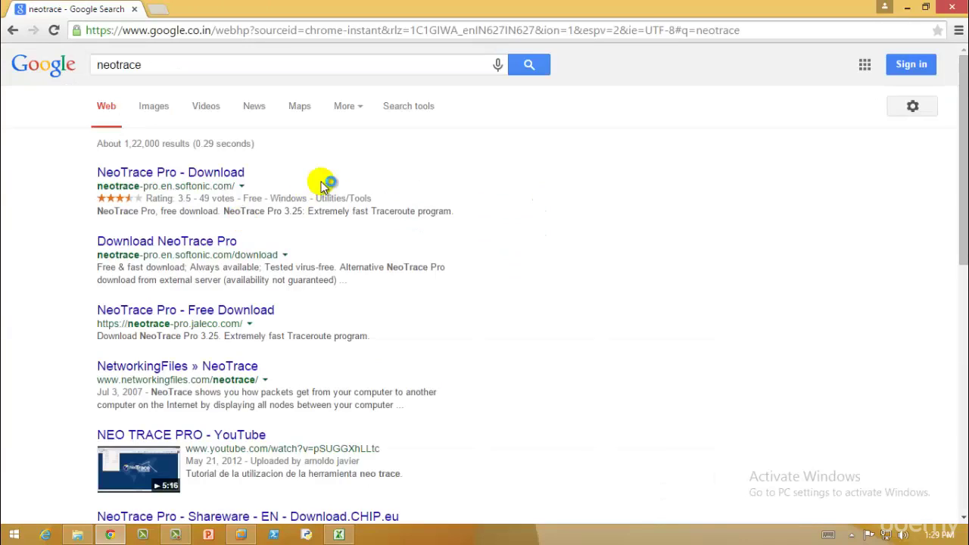
pyautogui.click(166, 175)
# Search visualroute in a new tab and bring up the VisualRoute site.
pyautogui.click(169, 6)
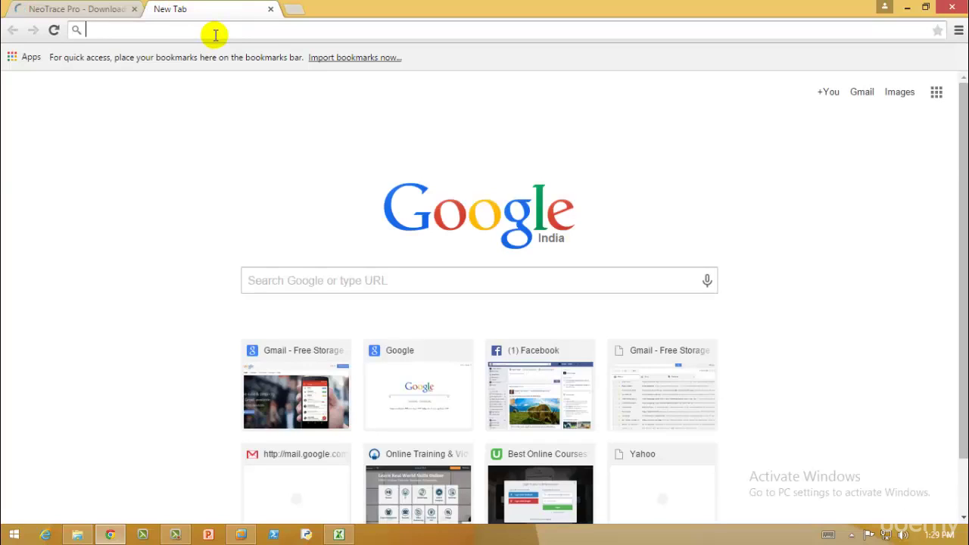
pyautogui.write('visual')
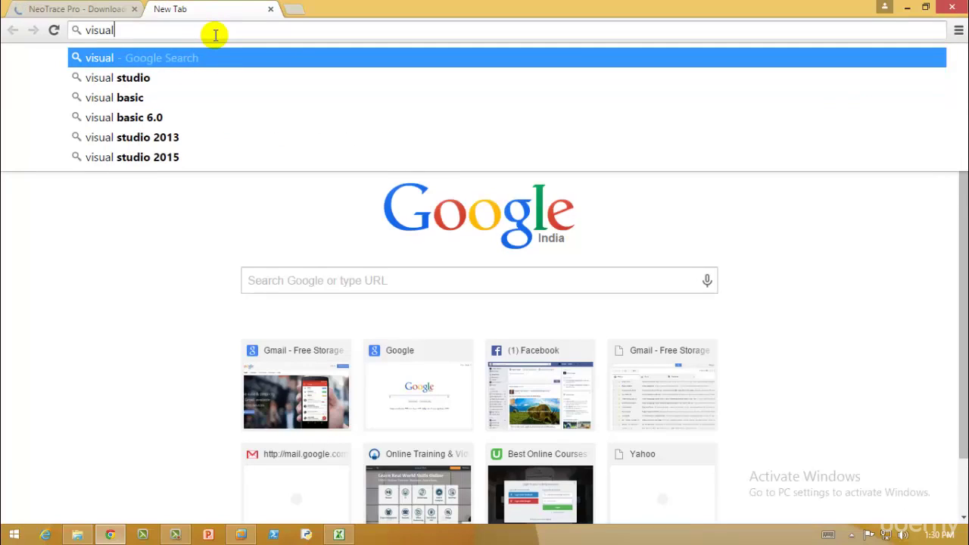
pyautogui.write('tr')
pyautogui.press('BackSpace')
pyautogui.press('BackSpace')
pyautogui.write('route')
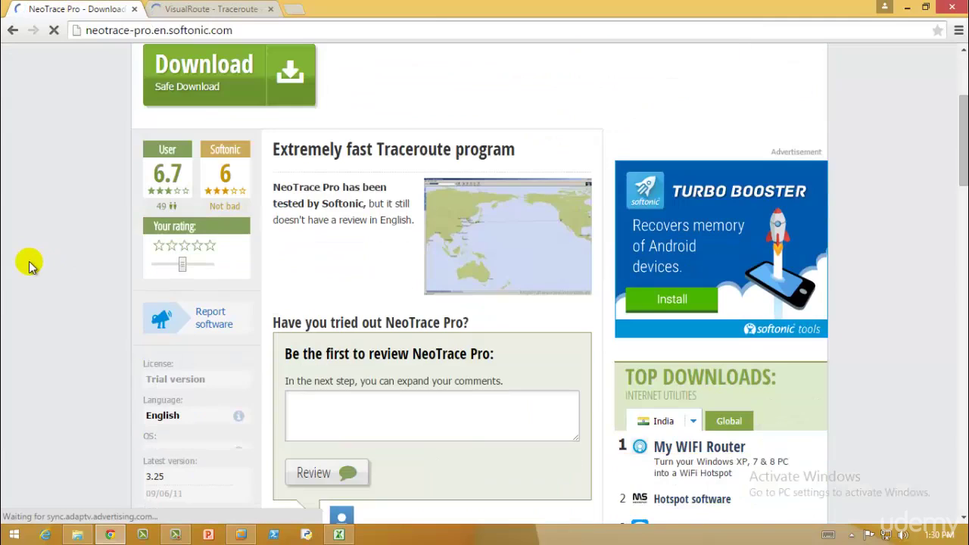
pyautogui.scroll(3, 42, 265)
pyautogui.click(258, 9)
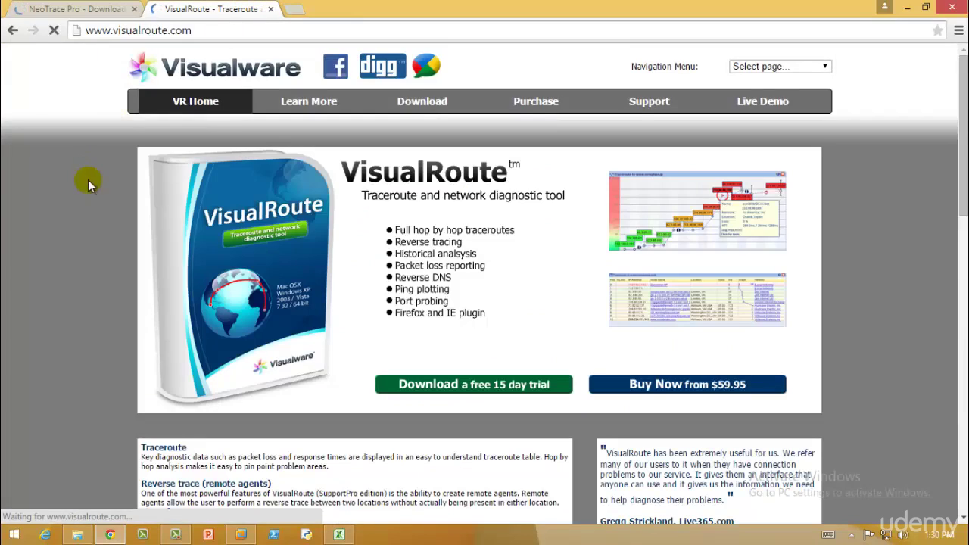
pyautogui.scroll(-4, 88, 180)
# Scroll through the VisualRoute home page.
pyautogui.scroll(3, 91, 232)
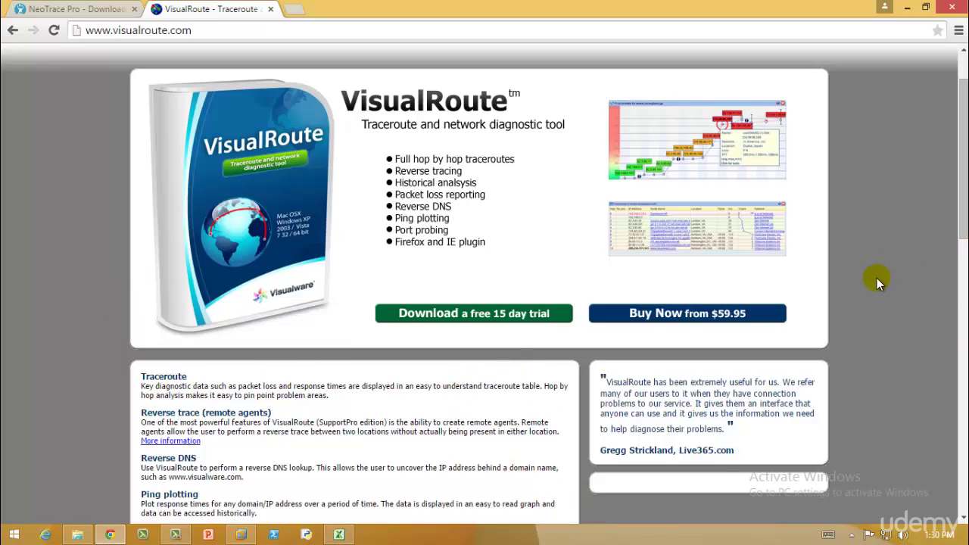
# Launch Notepad from the Windows Run box.
pyautogui.press('super+r')
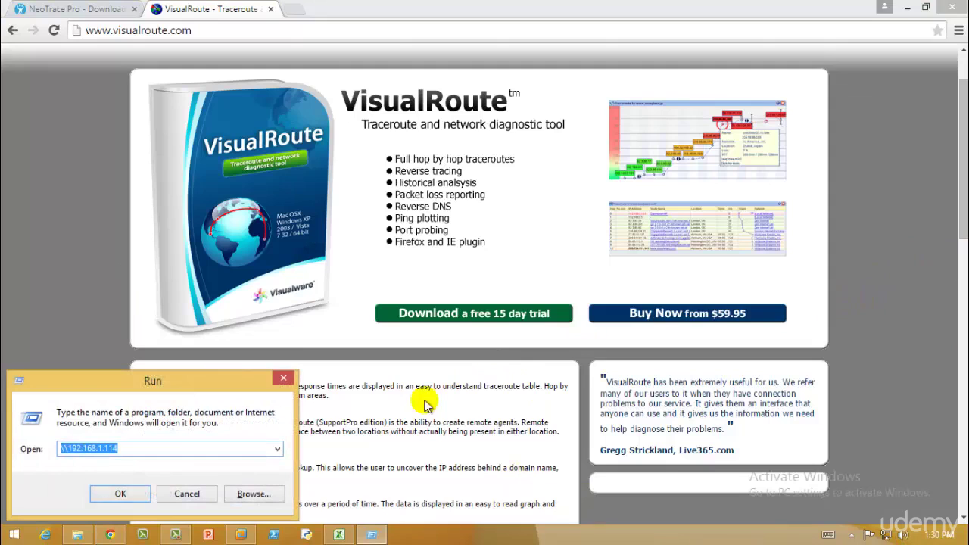
pyautogui.write('notepad')
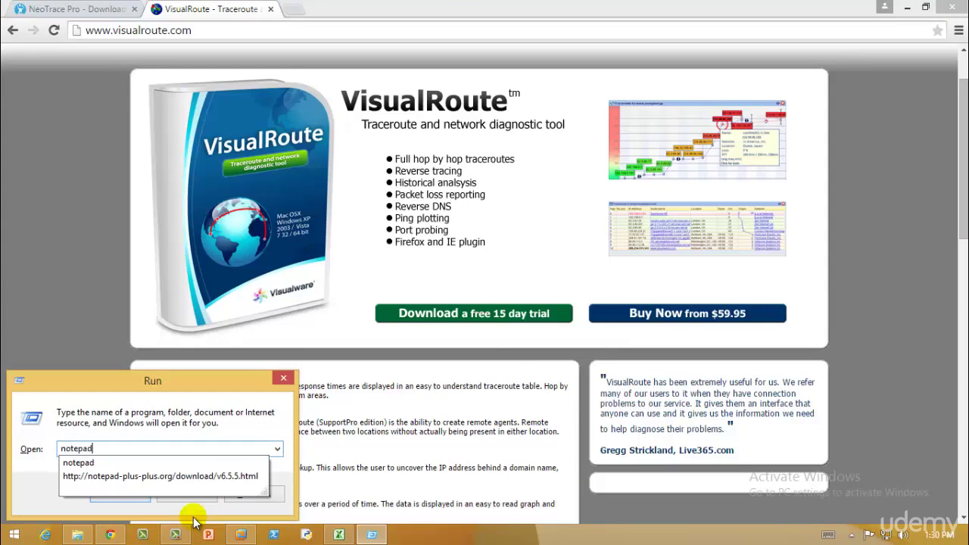
pyautogui.press('Return')
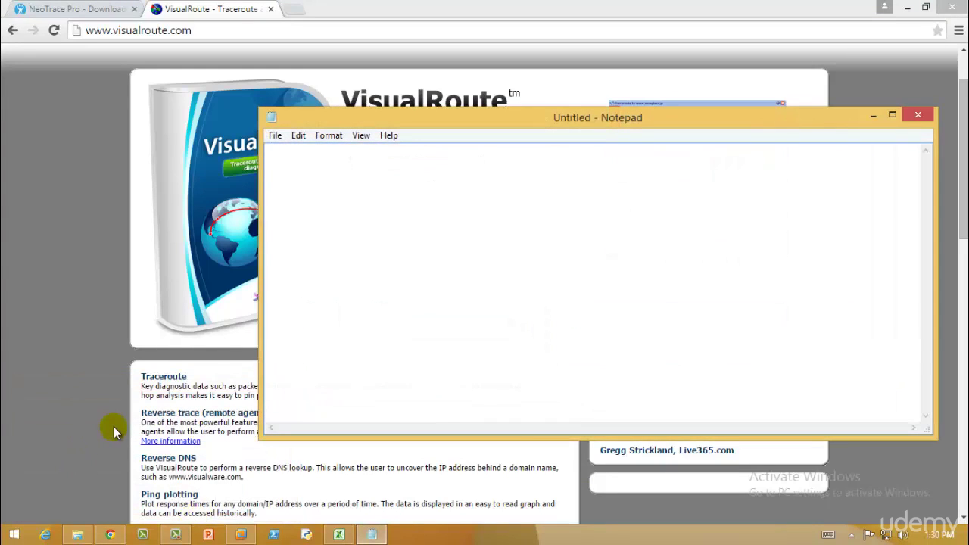
# Type the first line '10.0.0.0-10.255.255.255 (10/8 prefix)' and start a new line.
pyautogui.write('10.0.0')
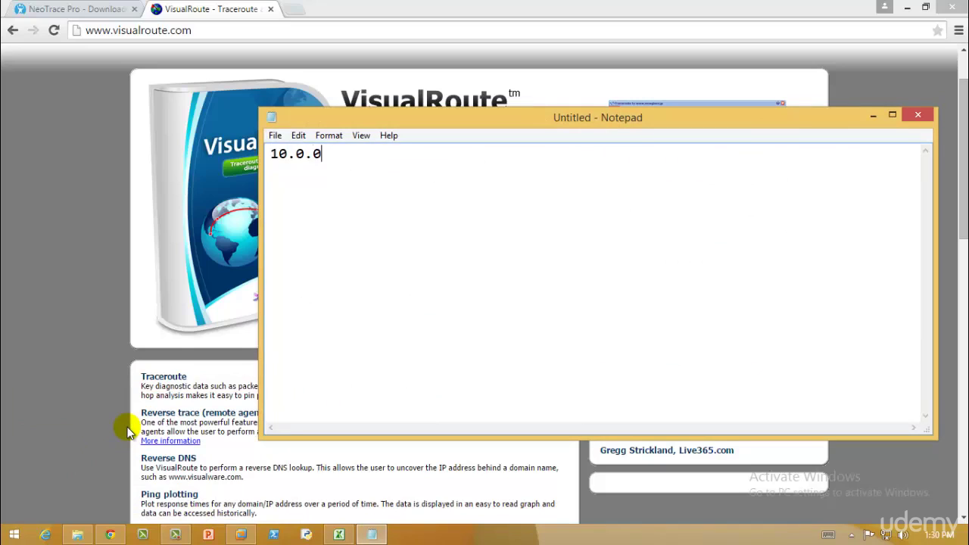
pyautogui.write('.0')
pyautogui.write('-10.25')
pyautogui.write('5.255.22')
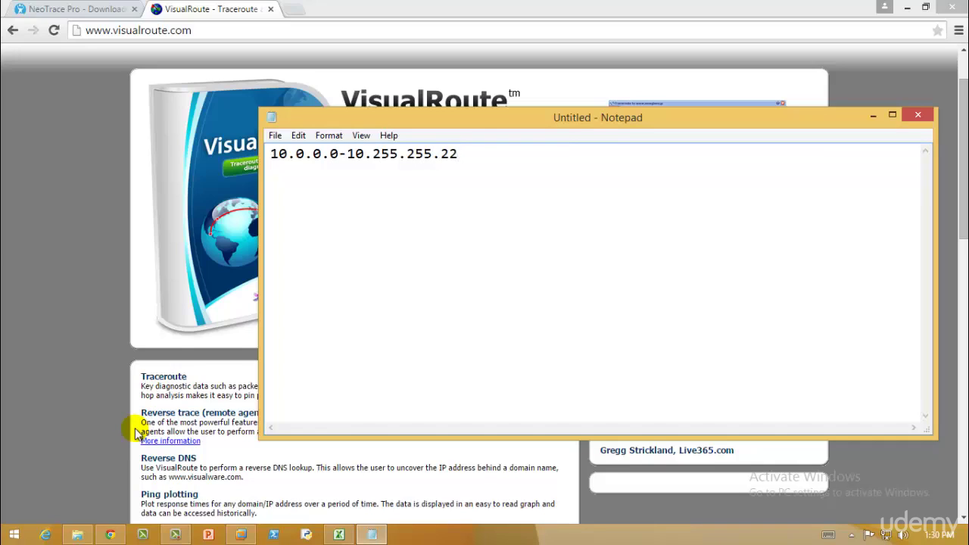
pyautogui.write('5')
pyautogui.press('Return')
pyautogui.press('Return')
pyautogui.press('Up')
pyautogui.press('Up')
pyautogui.press('End')
pyautogui.write('*(')
pyautogui.press('BackSpace')
pyautogui.press('BackSpace')
pyautogui.write('(10')
pyautogui.write('/8 prefix')
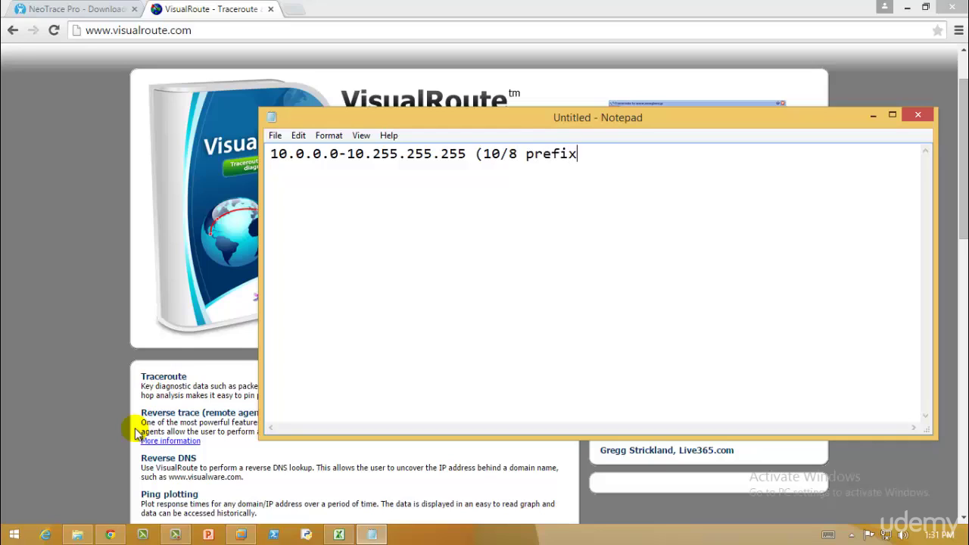
pyautogui.write(')')
pyautogui.press('Return')
pyautogui.press('Return')
# Add '172.16.0.0-172.31.255.255 (172.16/12 prefix)' and begin the third line with 192.168.
pyautogui.write('172.')
pyautogui.write('16.0.0')
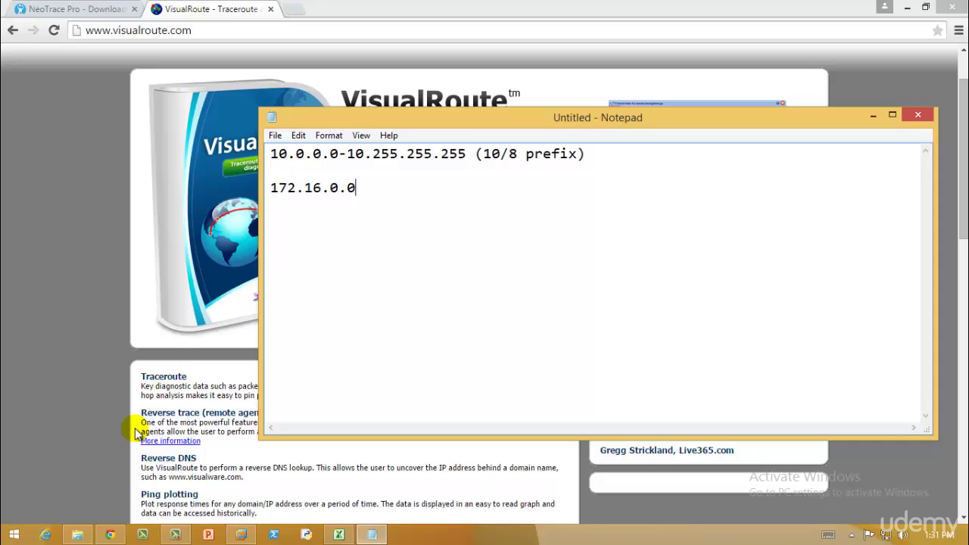
pyautogui.write('-172')
pyautogui.write('.3')
pyautogui.write('1.255.255')
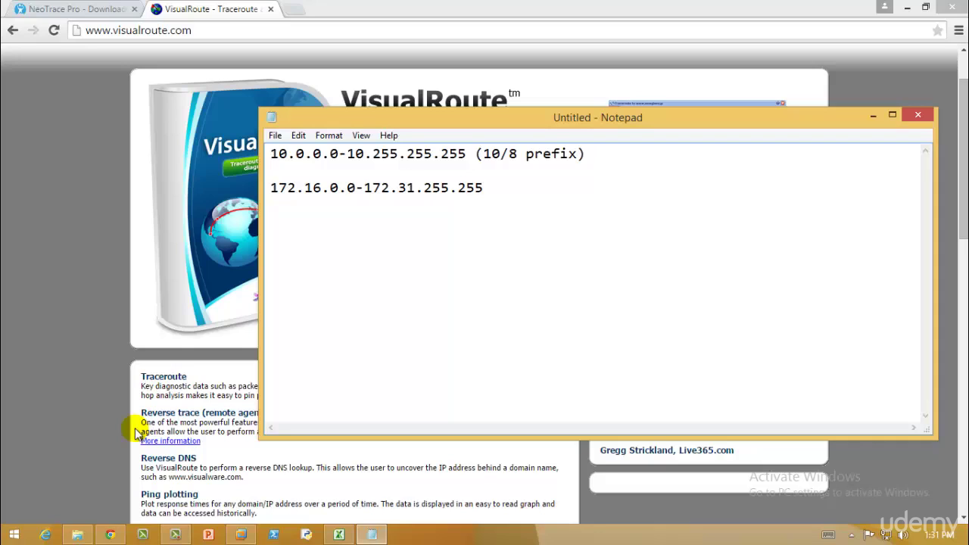
pyautogui.write(' (1)')
pyautogui.press('Left')
pyautogui.write('1')
pyautogui.write('72.16/12 ')
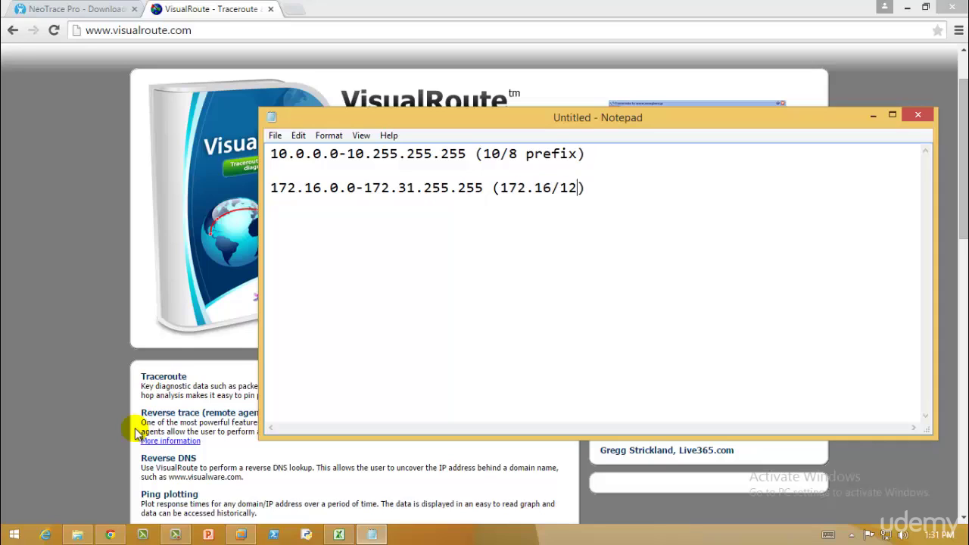
pyautogui.write('pre')
pyautogui.write('fix')
pyautogui.press('Right')
pyautogui.press('Return')
pyautogui.write('192.168')
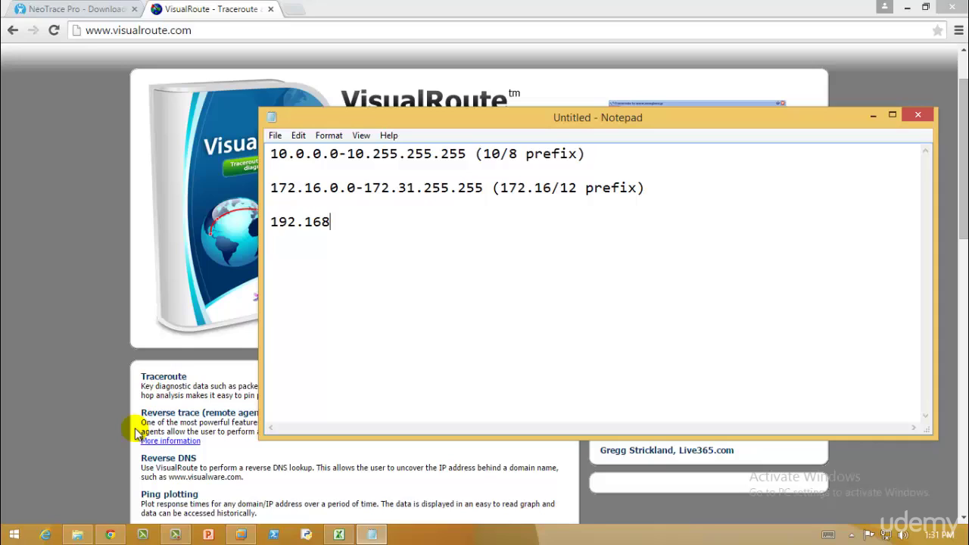
# Finish the third line as '192.168.0.0-192.168.255.255 (192.168/16 prefix)', fixing a typo.
pyautogui.write('.0.0')
pyautogui.write('-01')
pyautogui.press('BackSpace')
pyautogui.press('BackSpace')
pyautogui.write('192.16')
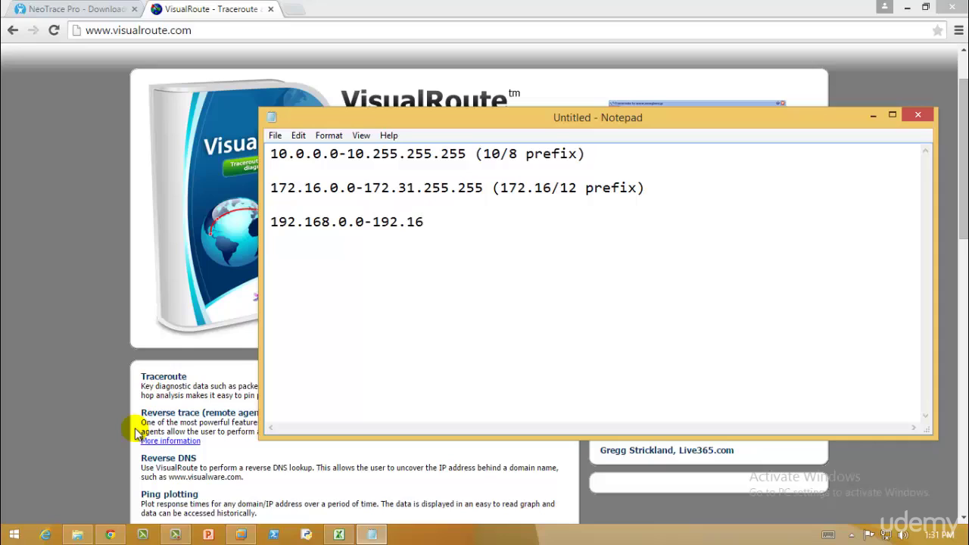
pyautogui.write('8.255.255')
pyautogui.write(' (1)')
pyautogui.press('Left')
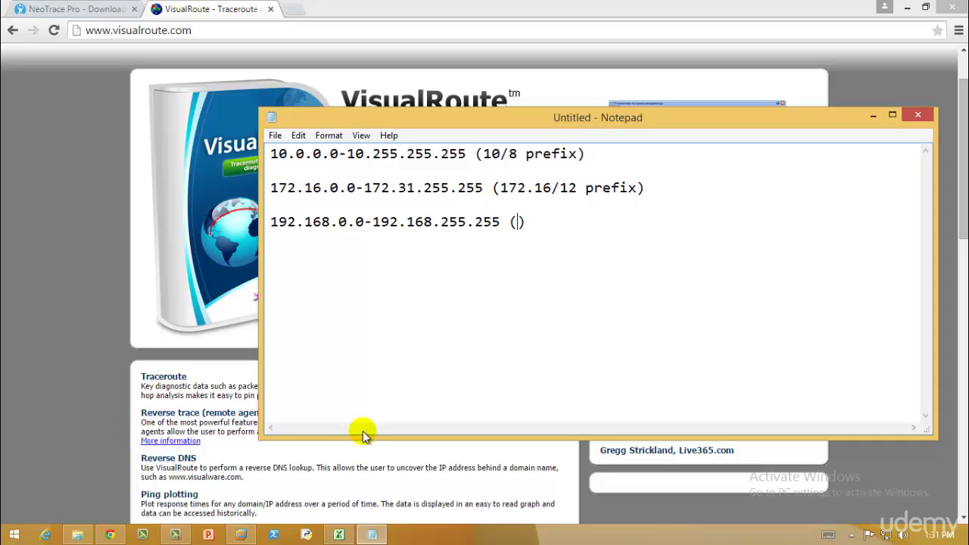
pyautogui.write('192.168')
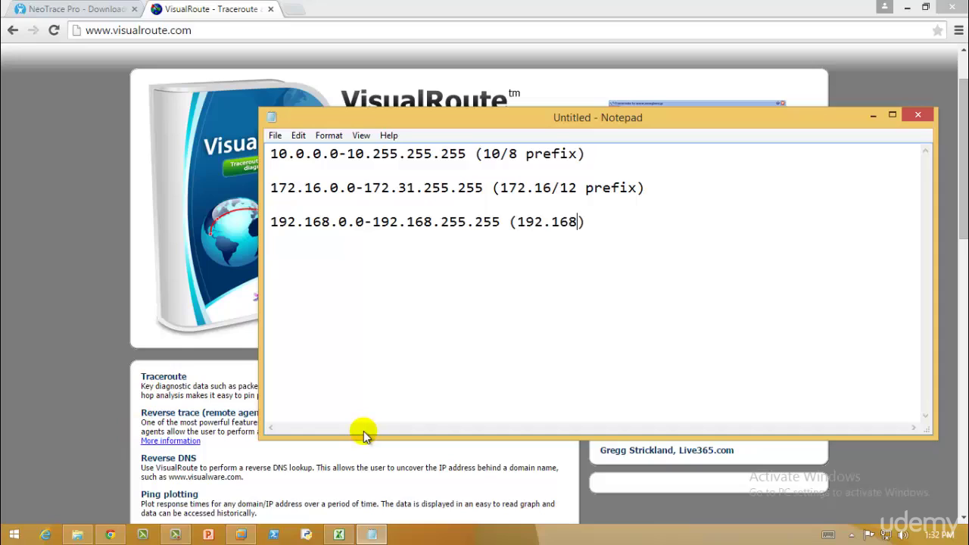
pyautogui.write('/16 ')
pyautogui.write('prefix')
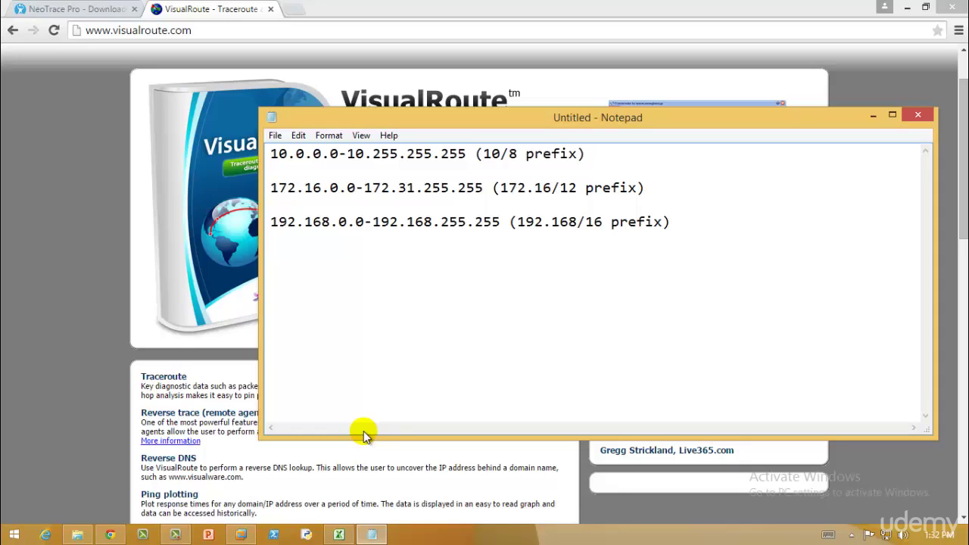
pyautogui.click(302, 8)
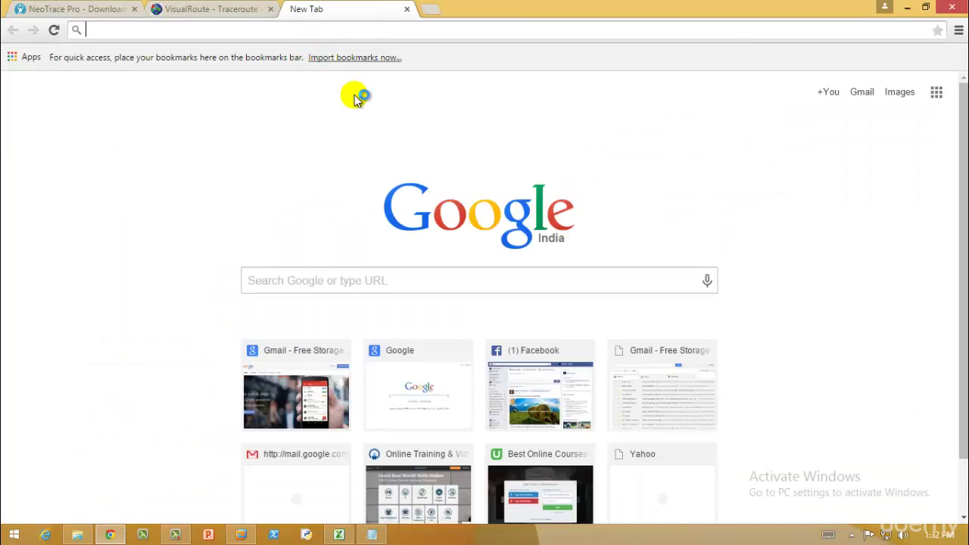
pyautogui.write('ww')
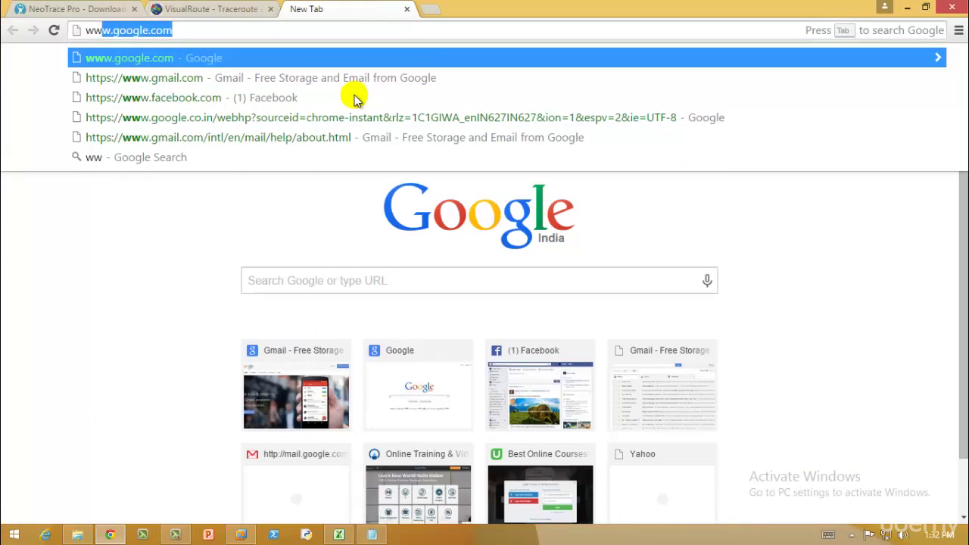
pyautogui.write('w.arin')
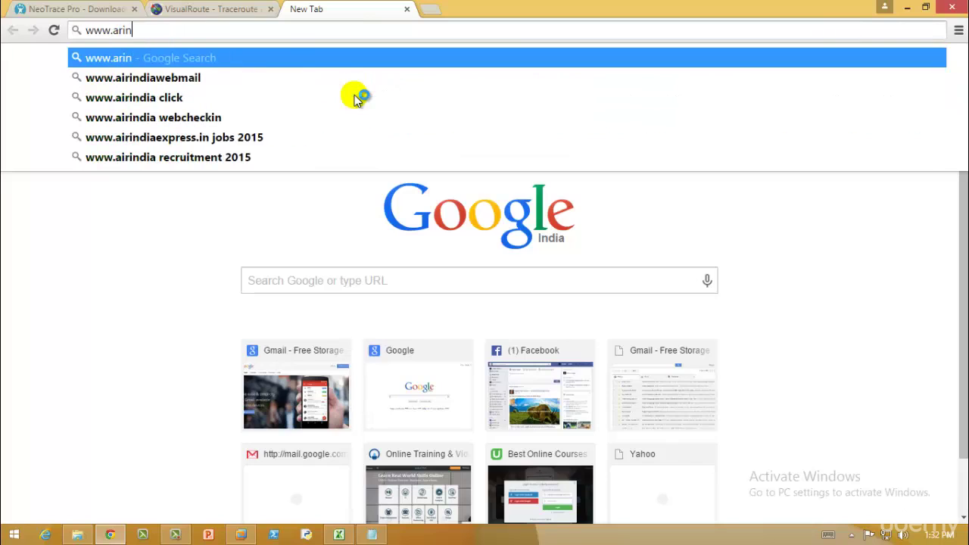
pyautogui.write('.net/')
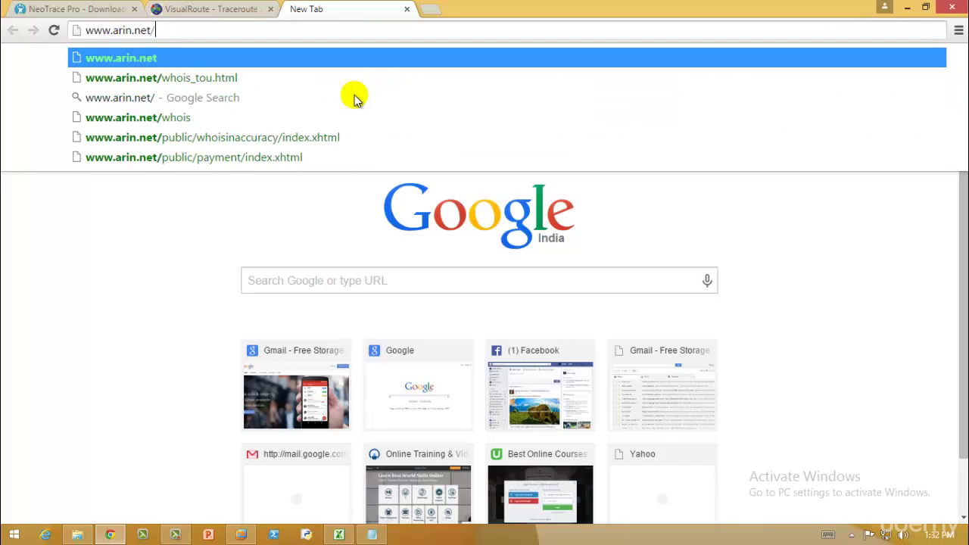
pyautogui.write('know')
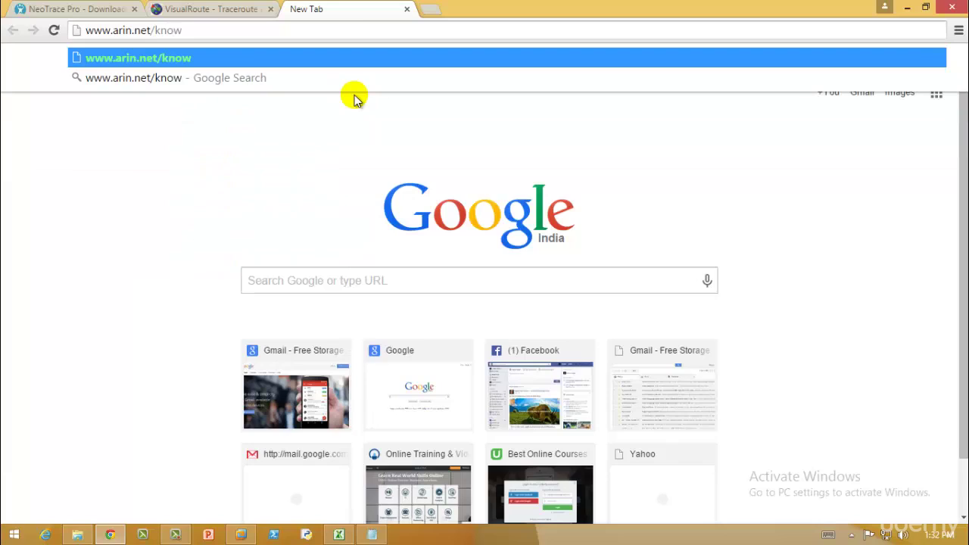
pyautogui.write('ledge')
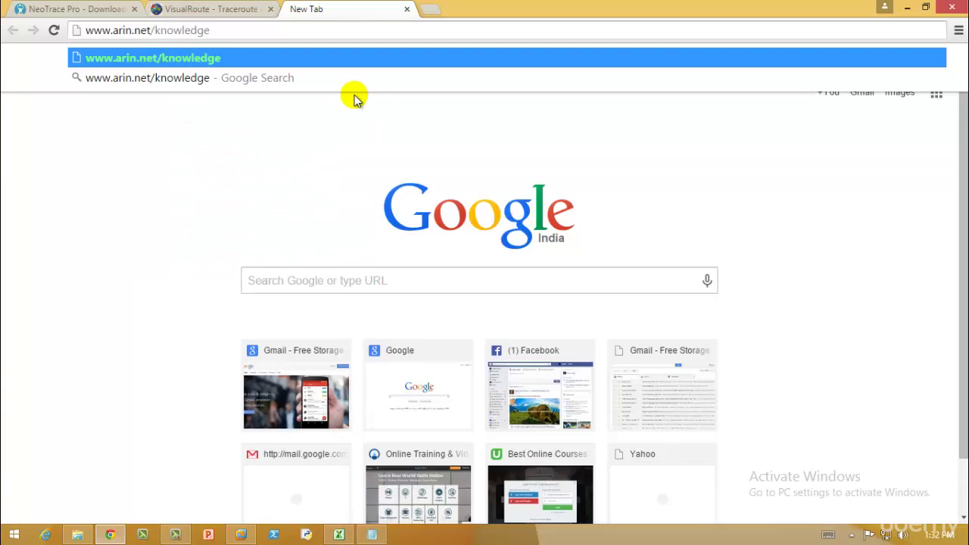
pyautogui.write('/ris')
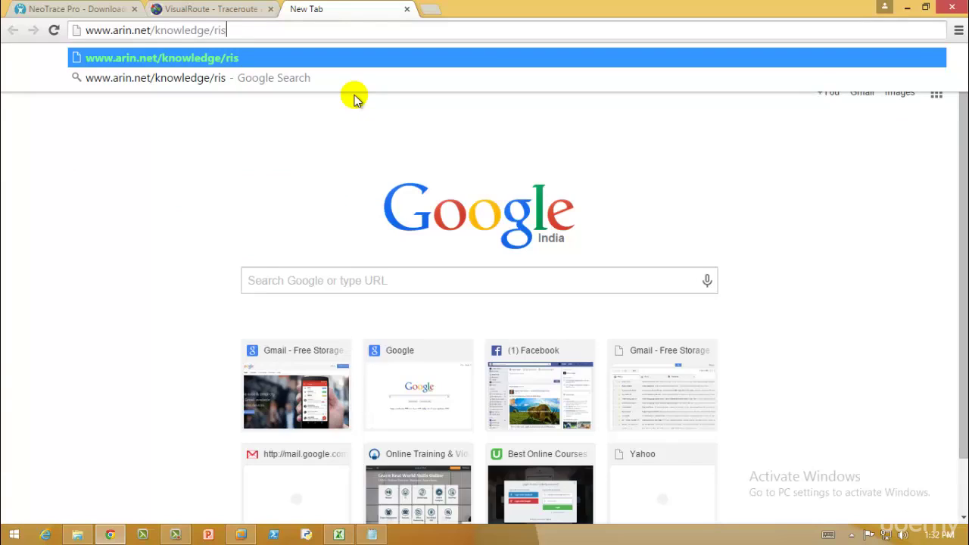
pyautogui.press('BackSpace')
pyautogui.write('rs.')
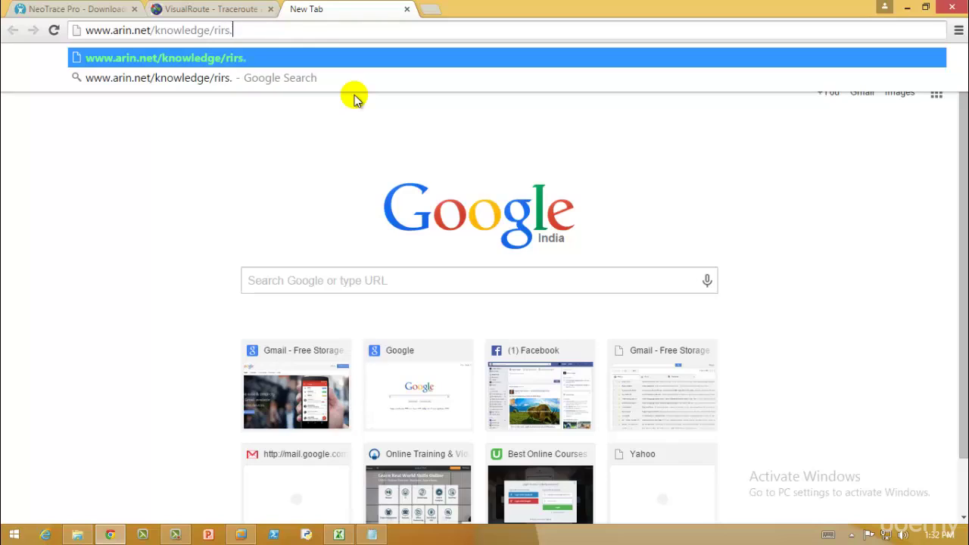
pyautogui.write('html')
pyautogui.press('Return')
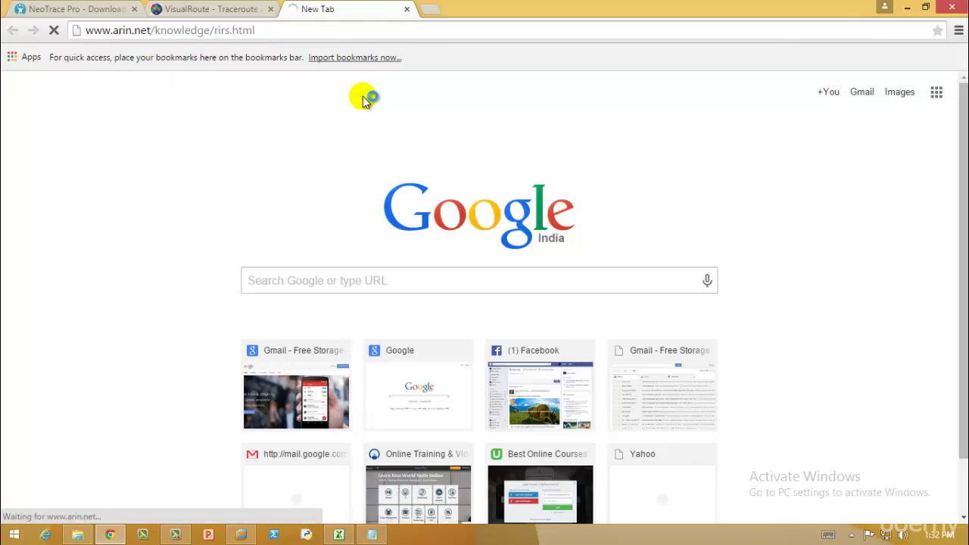
pyautogui.moveTo(155, 30); pyautogui.dragTo(7, 33)
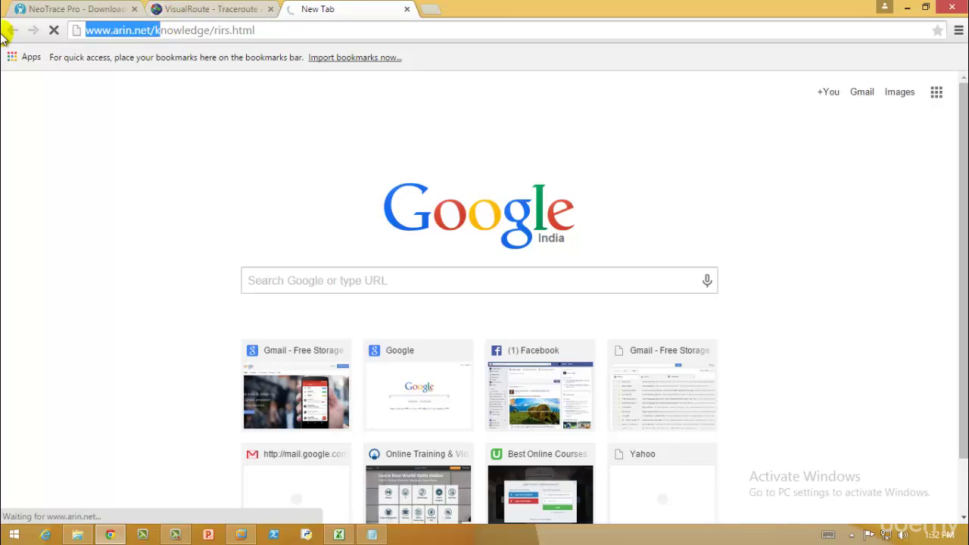
pyautogui.moveTo(140, 38); pyautogui.dragTo(150, 31)
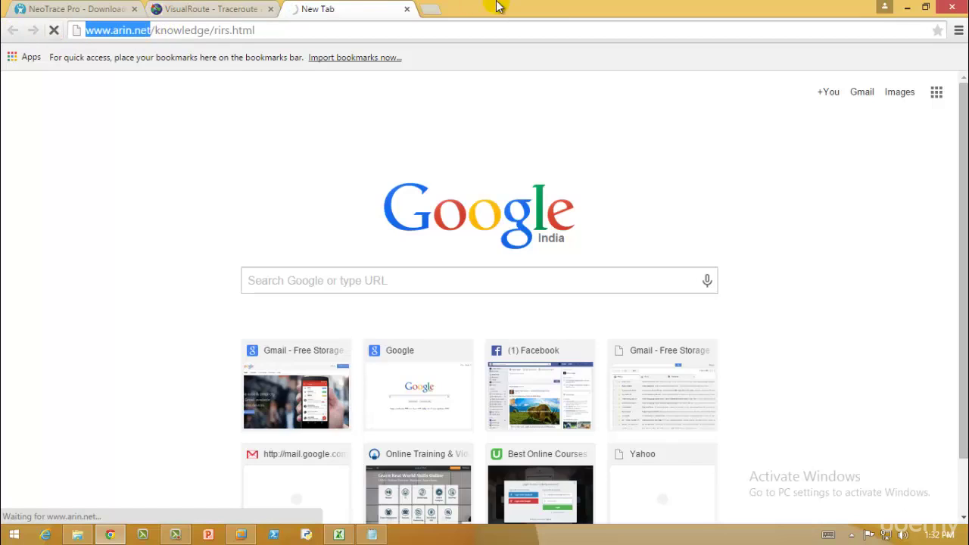
pyautogui.click(434, 17)
pyautogui.write('http://www.arin.net/')
pyautogui.press('Return')
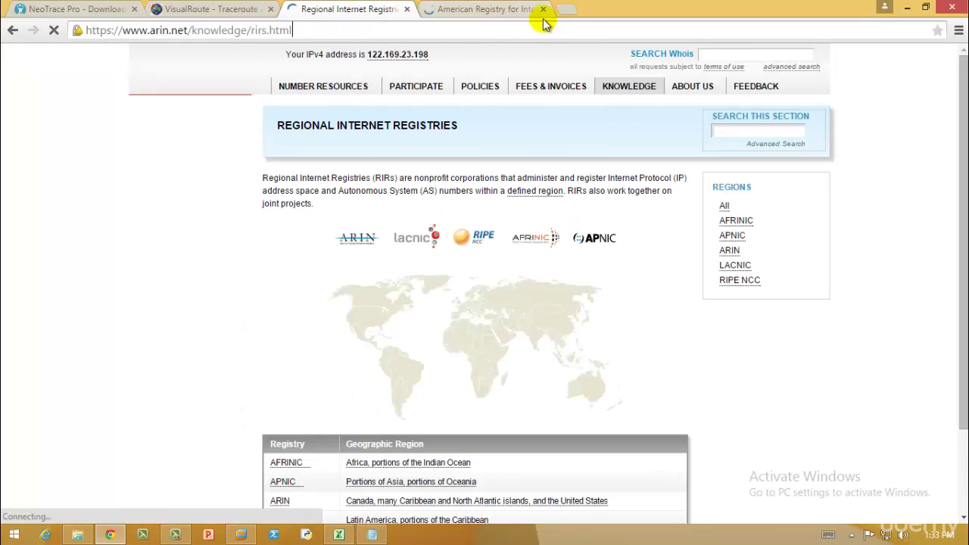
# Close the extra ARIN home tab and place the cursor in the SEARCH Whois box.
pyautogui.click(544, 9)
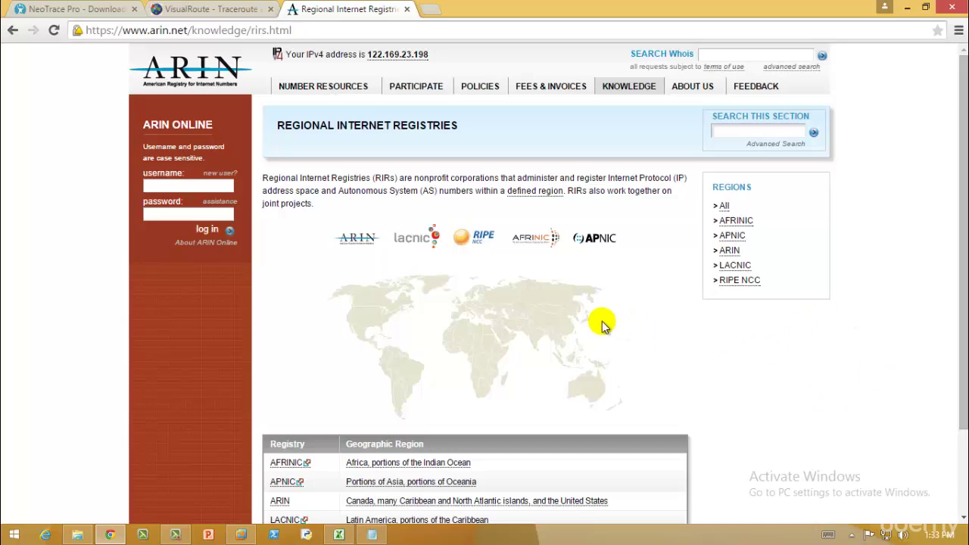
pyautogui.scroll(-3, 600, 322)
pyautogui.scroll(3, 600, 322)
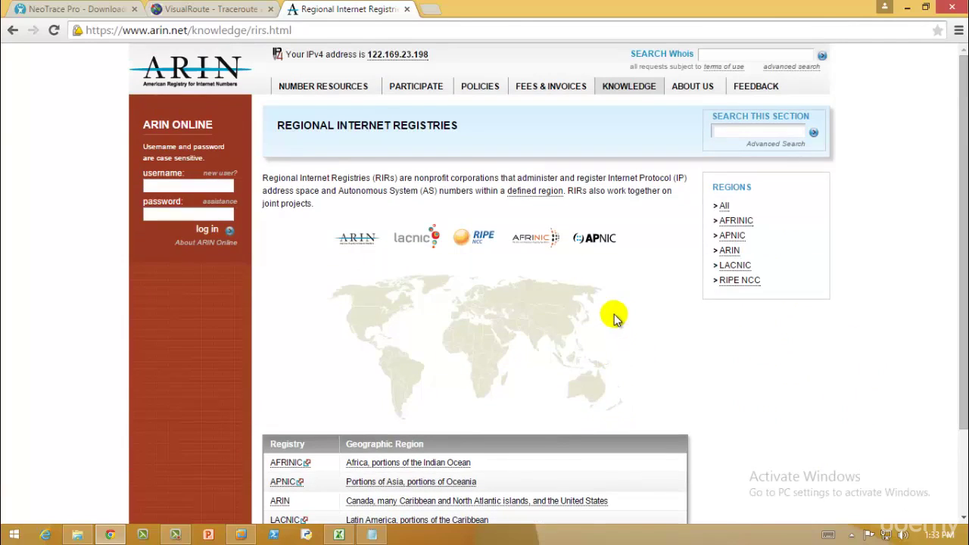
pyautogui.click(742, 53)
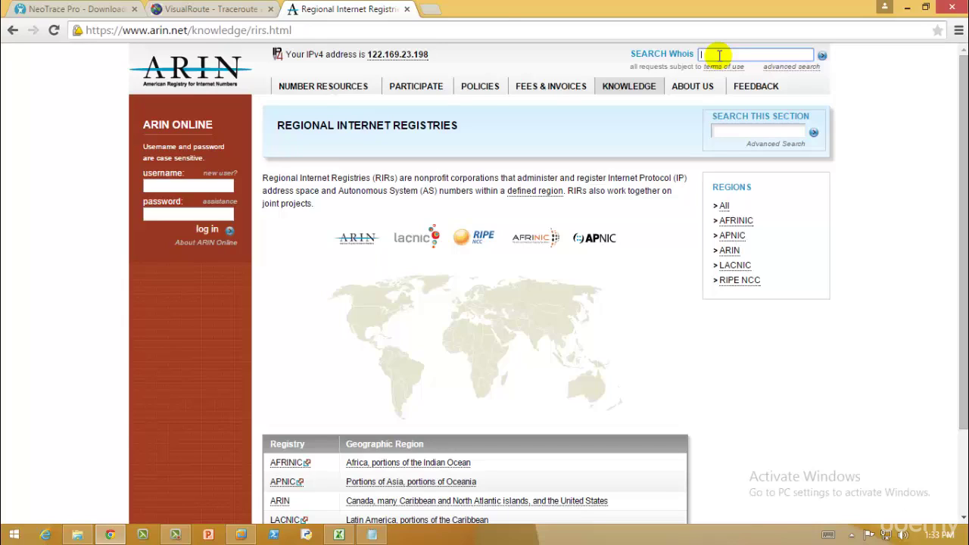
# Run an ARIN Whois search for 207.46.232.182.
pyautogui.write('207')
pyautogui.write('.46.232.')
pyautogui.write('182')
pyautogui.press('Return')
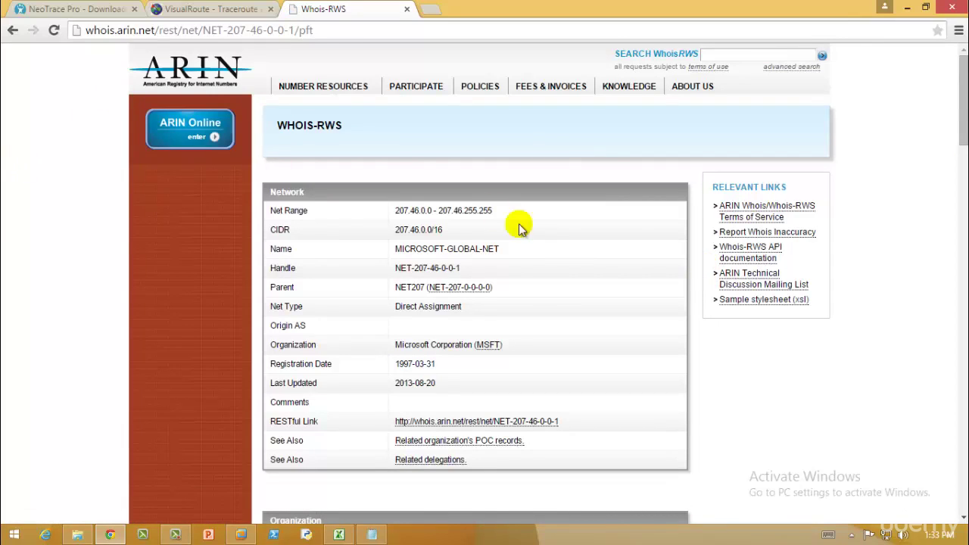
# Highlight CIDR 207.46.0.0/16 and name MICROSOFT-GLOBAL-NET, then scroll to the Organization section.
pyautogui.moveTo(393, 229); pyautogui.dragTo(466, 237)
pyautogui.click(458, 235)
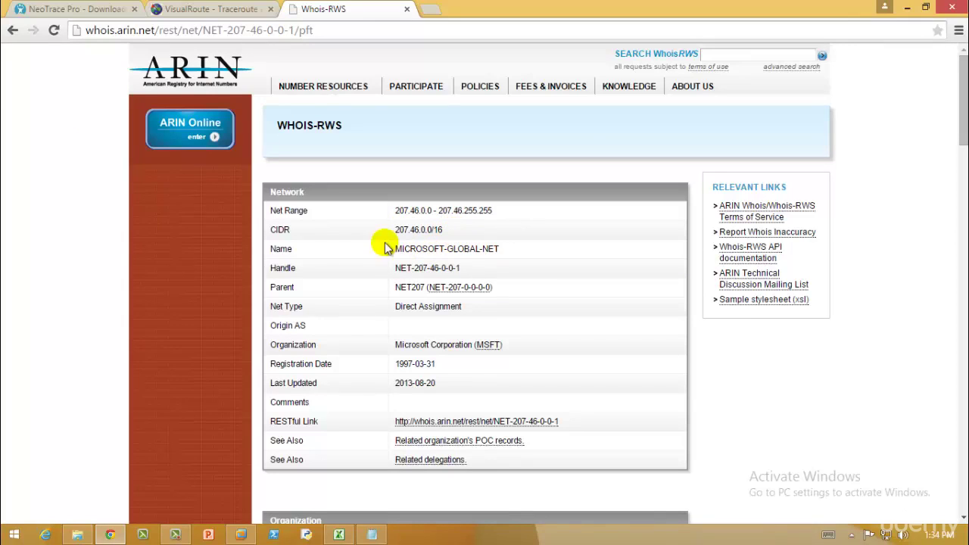
pyautogui.moveTo(393, 248); pyautogui.dragTo(525, 250)
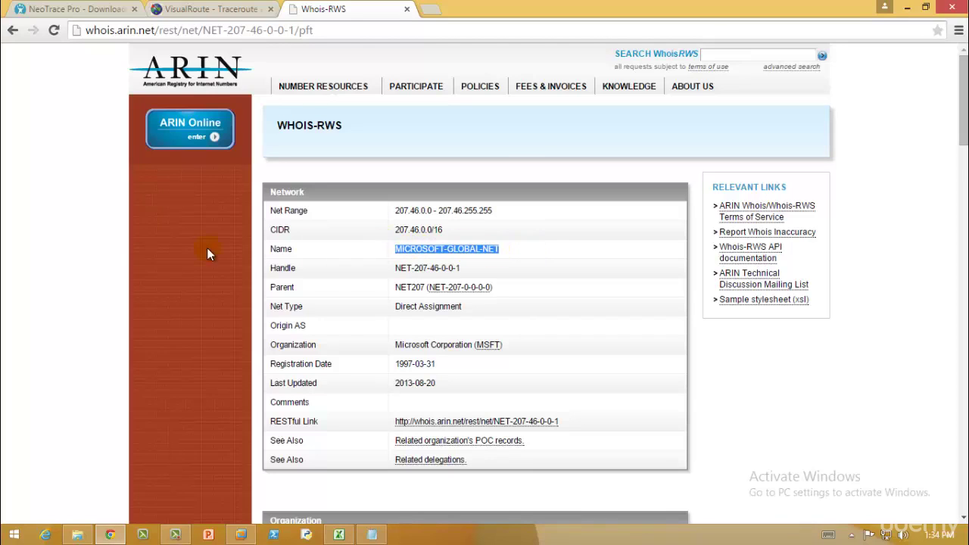
pyautogui.scroll(-4, 394, 325)
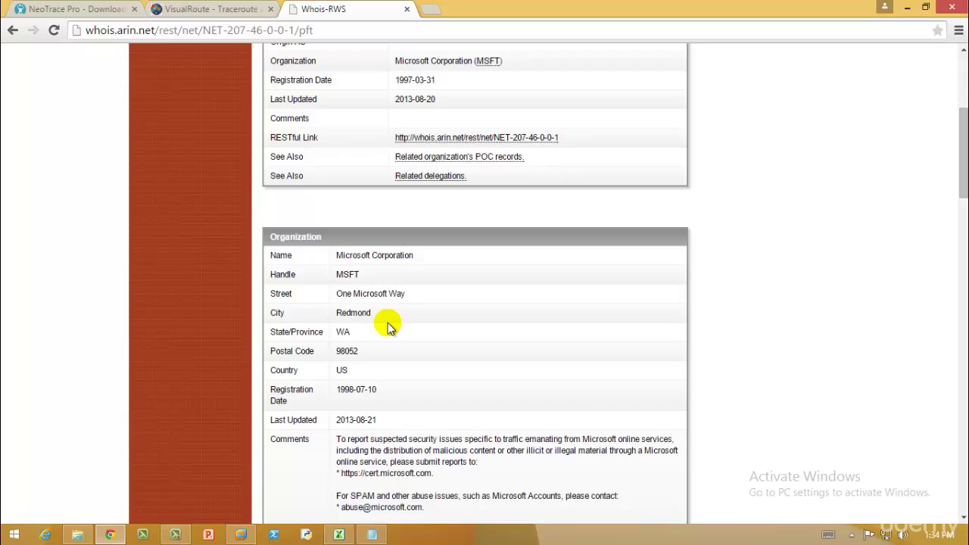
# Highlight the organization's State (WA) and Registration Date, then scroll down to the Comments.
pyautogui.moveTo(333, 332); pyautogui.dragTo(356, 332)
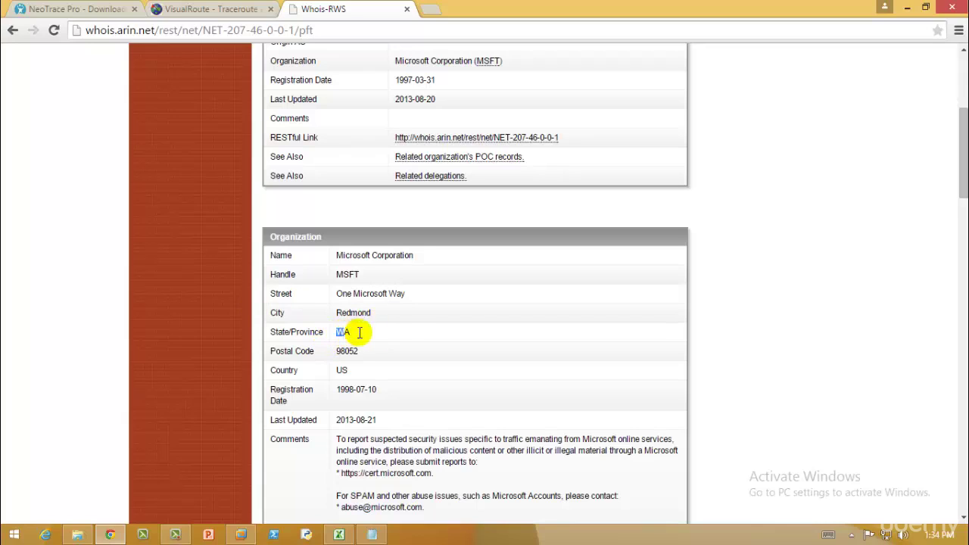
pyautogui.moveTo(339, 389); pyautogui.dragTo(403, 389)
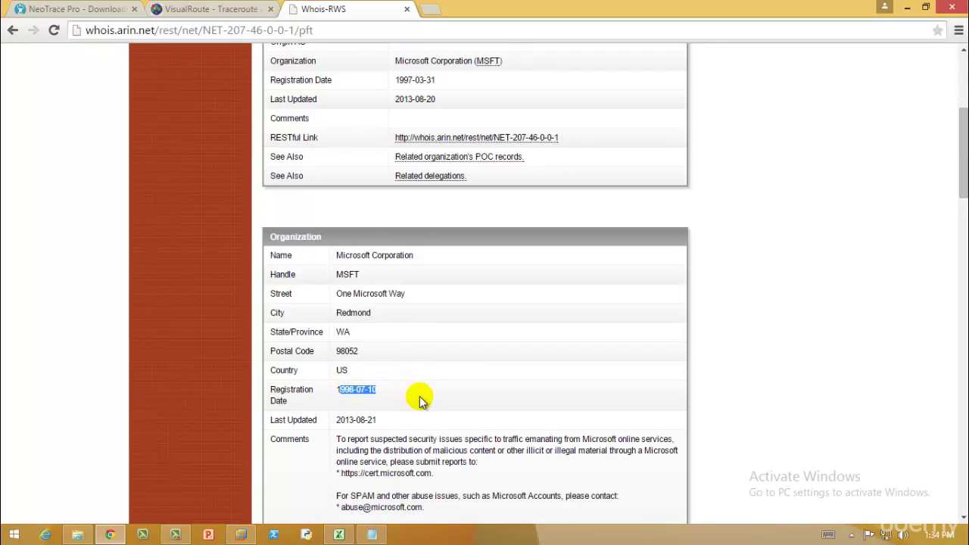
pyautogui.scroll(-1, 421, 399)
pyautogui.scroll(-1, 420, 399)
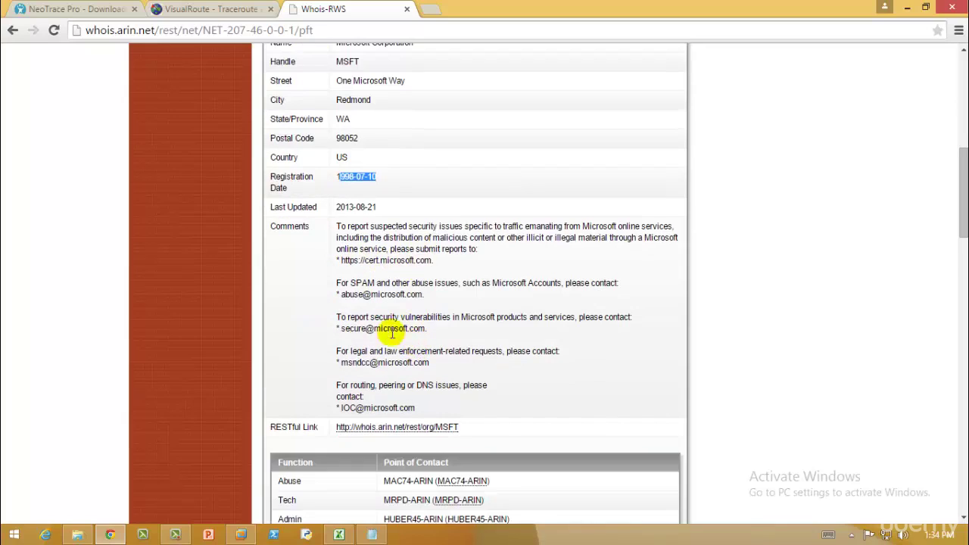
pyautogui.scroll(-1, 398, 333)
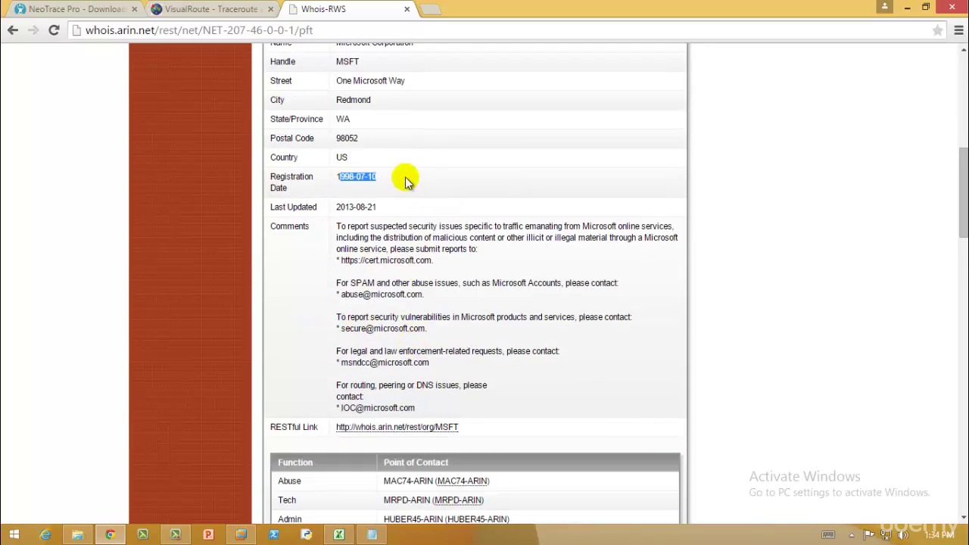
# Highlight the abuse contact email in the Comments, ending on the word 'abuse'.
pyautogui.click(341, 295)
pyautogui.moveTo(341, 295); pyautogui.dragTo(455, 298)
pyautogui.click(459, 302)
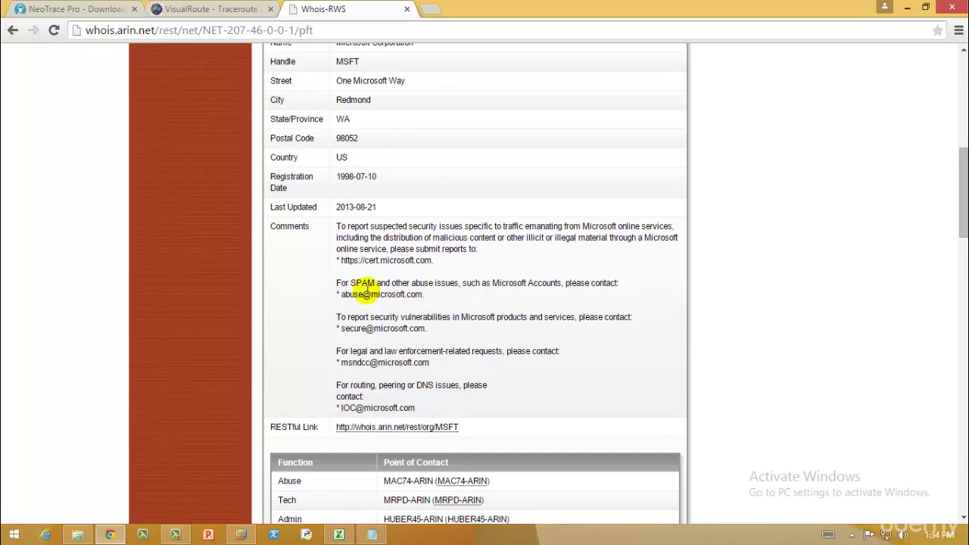
pyautogui.moveTo(341, 295); pyautogui.dragTo(439, 297)
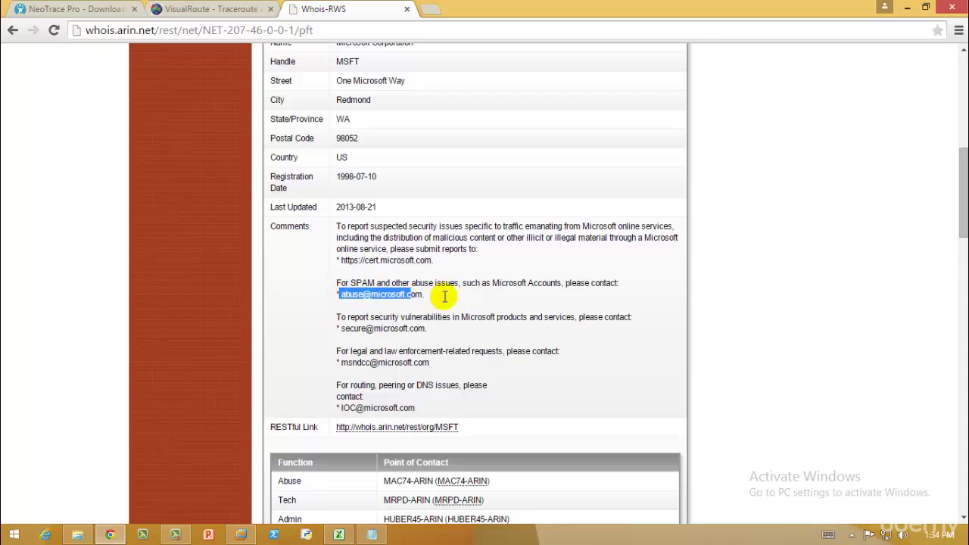
pyautogui.click(405, 306)
pyautogui.moveTo(336, 296); pyautogui.dragTo(358, 298)
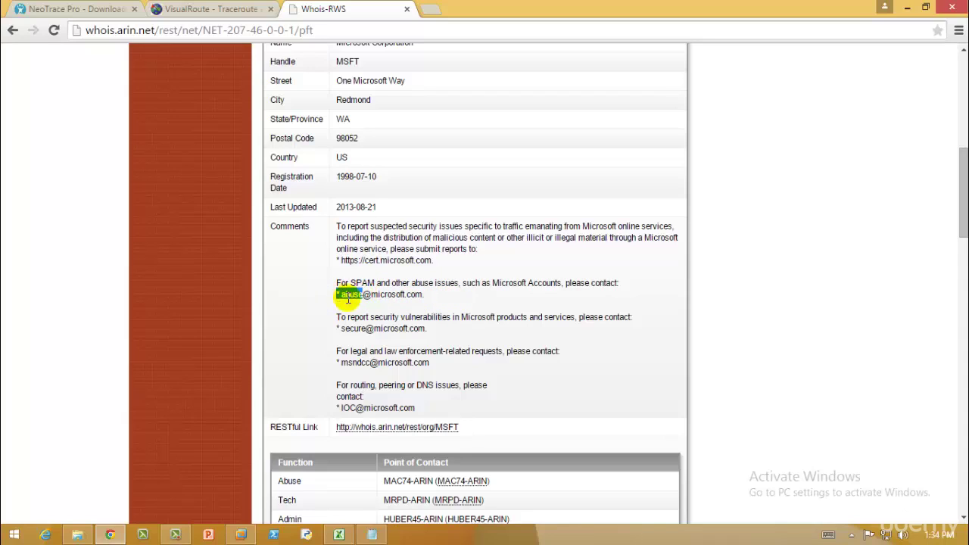
pyautogui.doubleClick(352, 295)
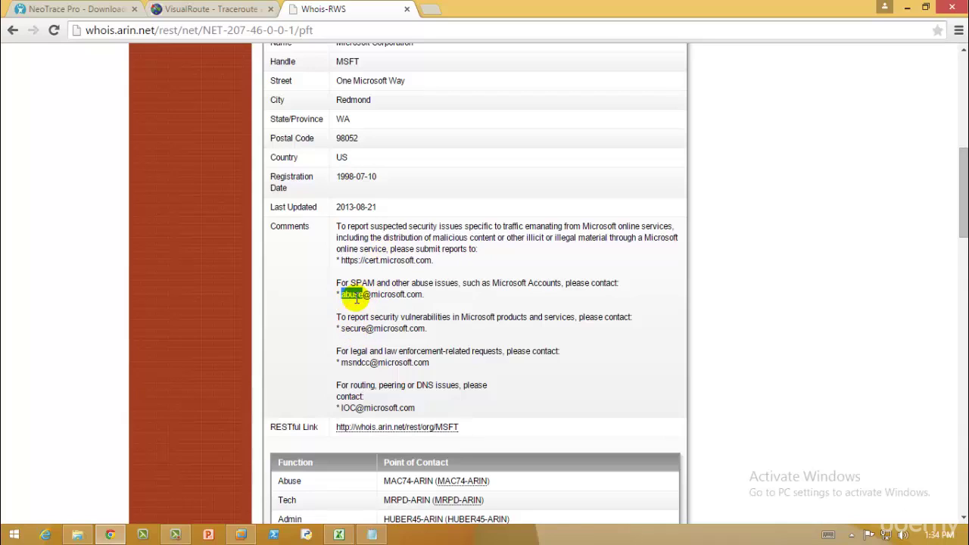
# Highlight the security reporting address ('cert'), vulnerabilities email ('secure'), legal requests email and routing contact ('IOC').
pyautogui.moveTo(365, 261)
pyautogui.mouseDown()
pyautogui.moveTo(345, 272)
pyautogui.moveTo(340, 260)
pyautogui.mouseUp()
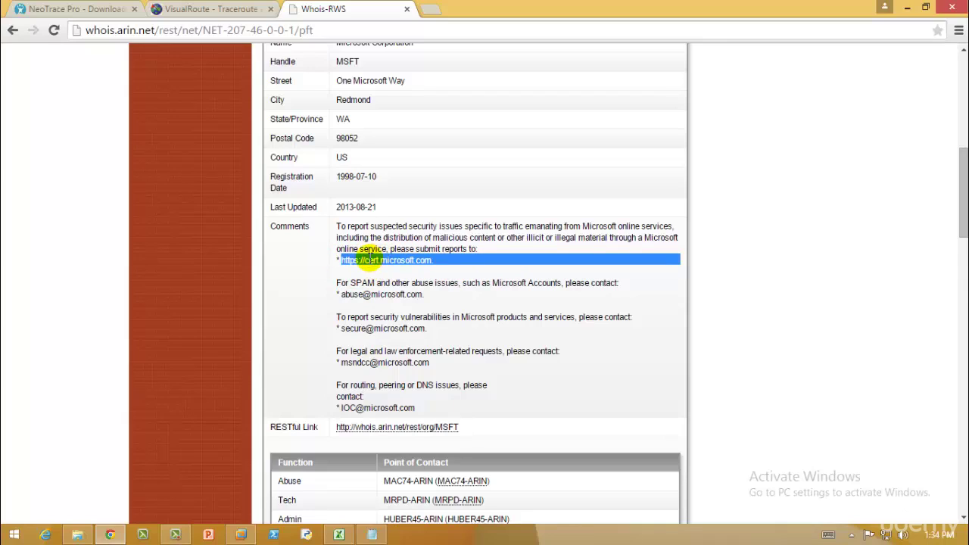
pyautogui.doubleClick(371, 259)
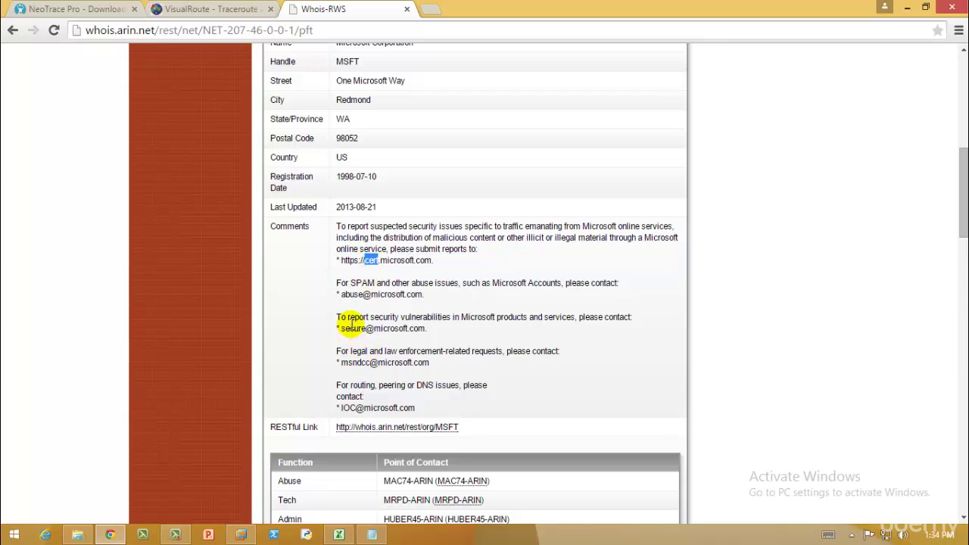
pyautogui.doubleClick(352, 328)
pyautogui.doubleClick(355, 361)
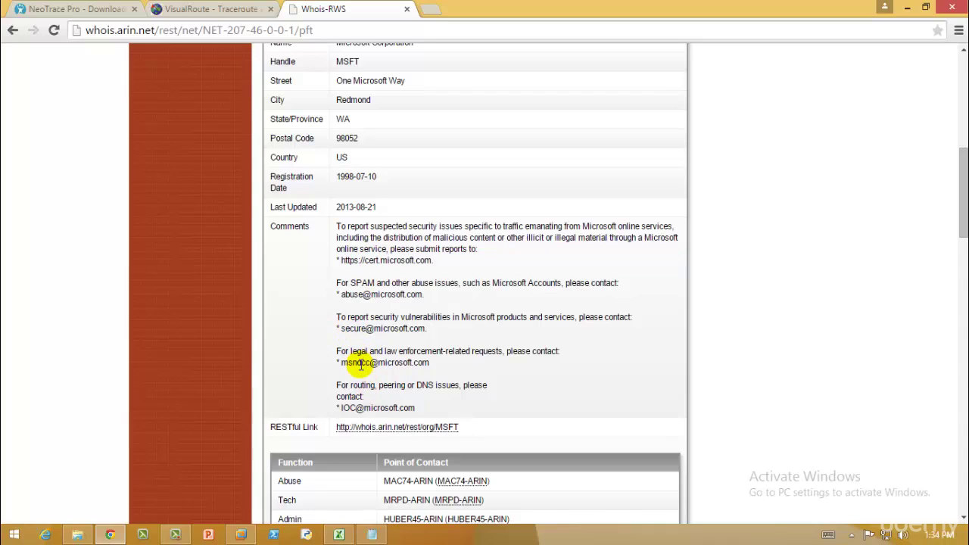
pyautogui.doubleClick(348, 407)
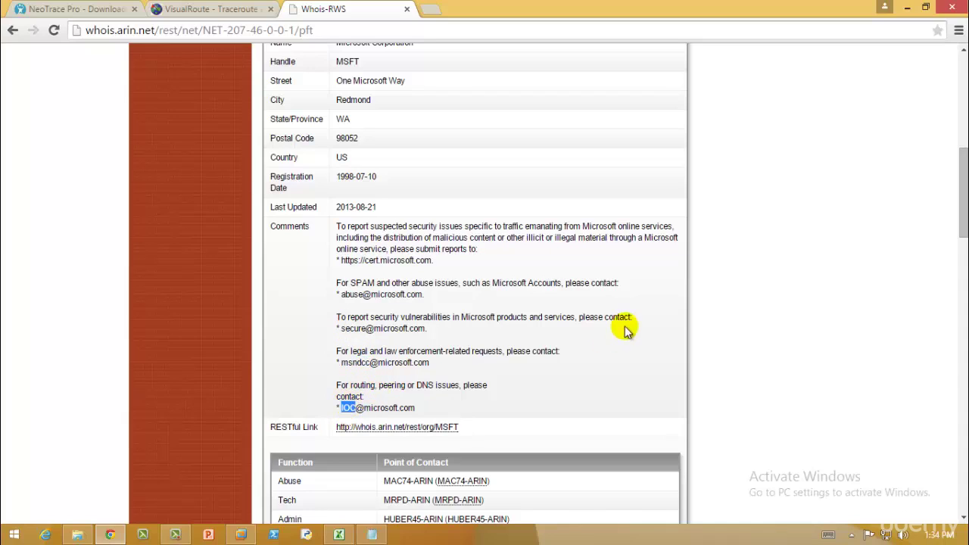
# Scroll past the Microsoft Abuse Contact to the Routing, Peering, and DNS Point of Contact.
pyautogui.scroll(-2, 579, 354)
pyautogui.scroll(-3, 575, 314)
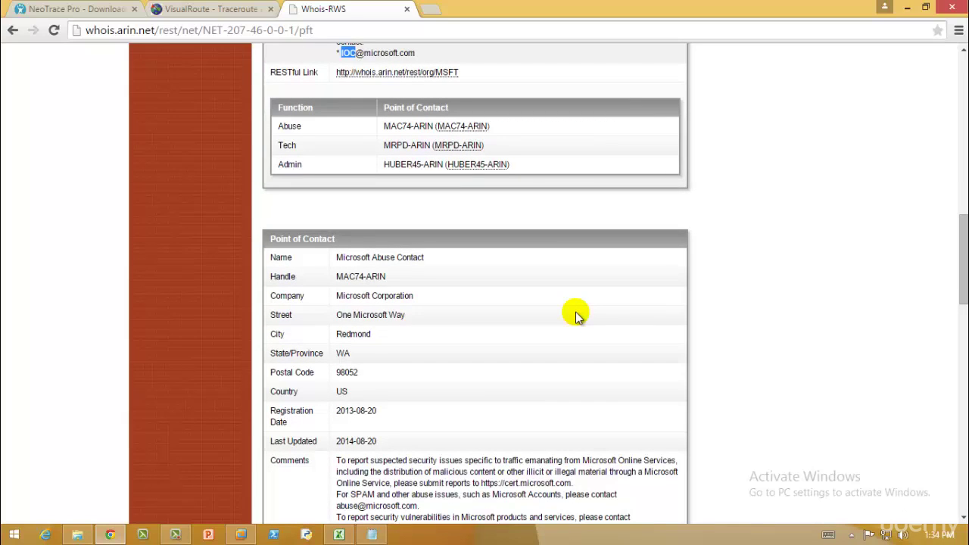
pyautogui.scroll(-3, 580, 333)
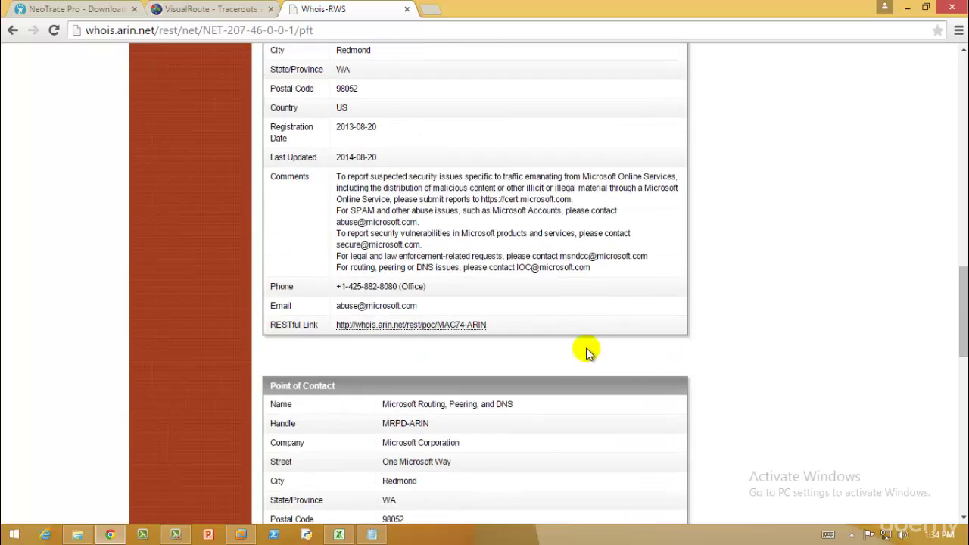
pyautogui.scroll(-3, 640, 276)
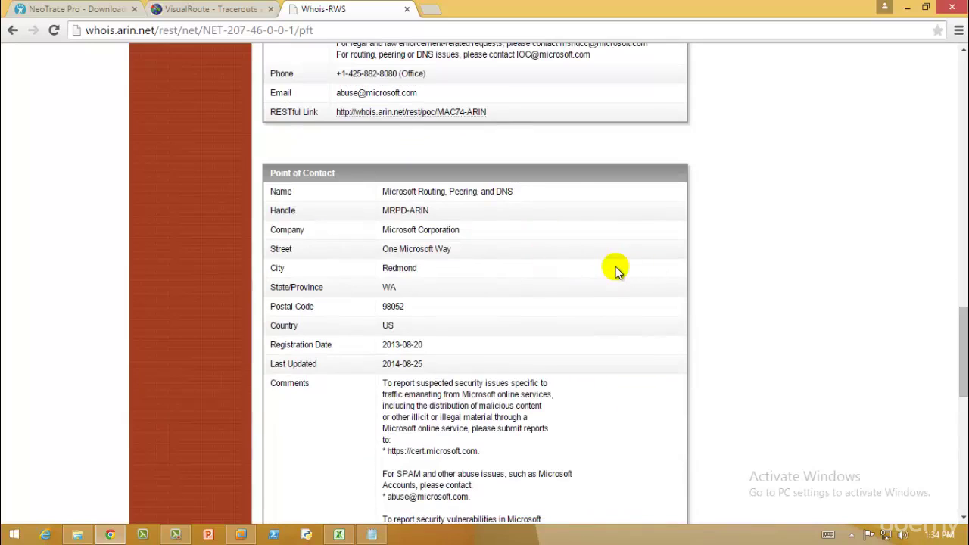
pyautogui.scroll(-3, 615, 273)
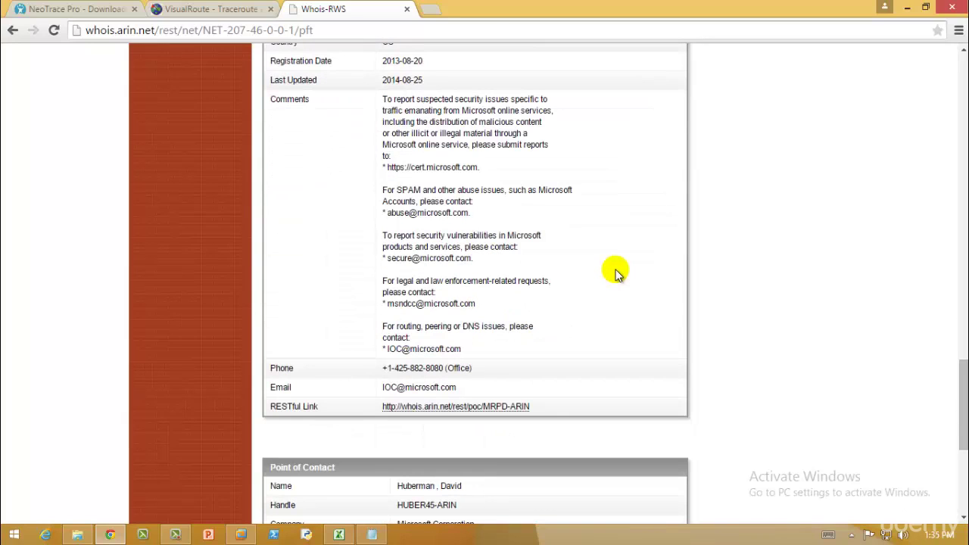